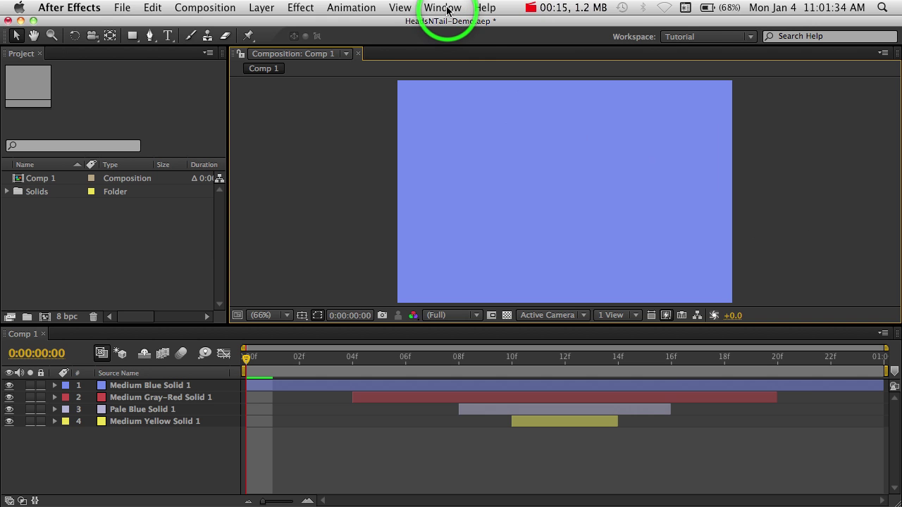
Step: Launch the HeadsNTails_v.1.jsxbin script panel from the Window menu
click(442, 8)
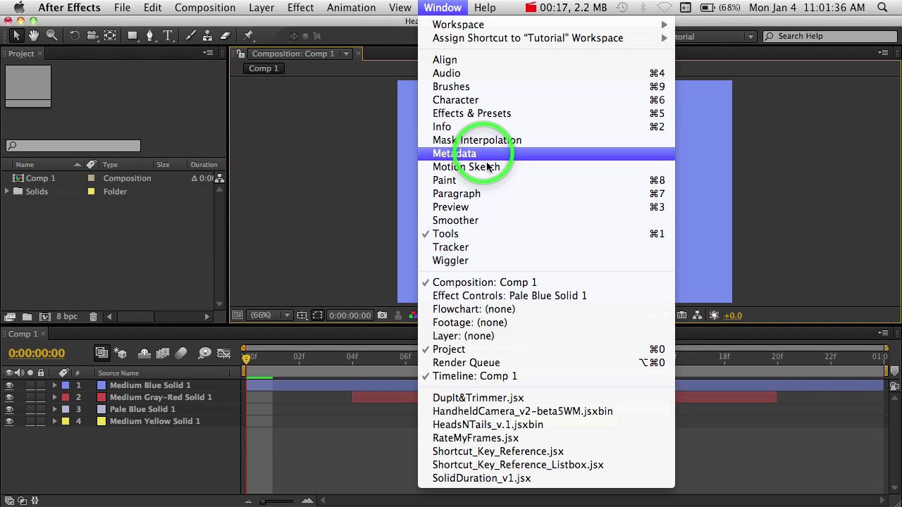
click(593, 425)
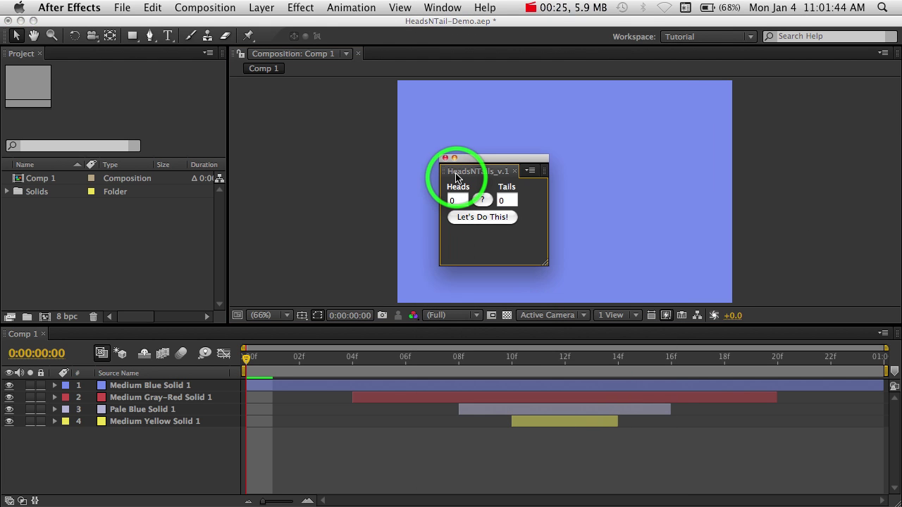
Step: Dock the HeadsNTails panel left of the Comp 1 viewer as a narrow column
drag(456, 176, 249, 124)
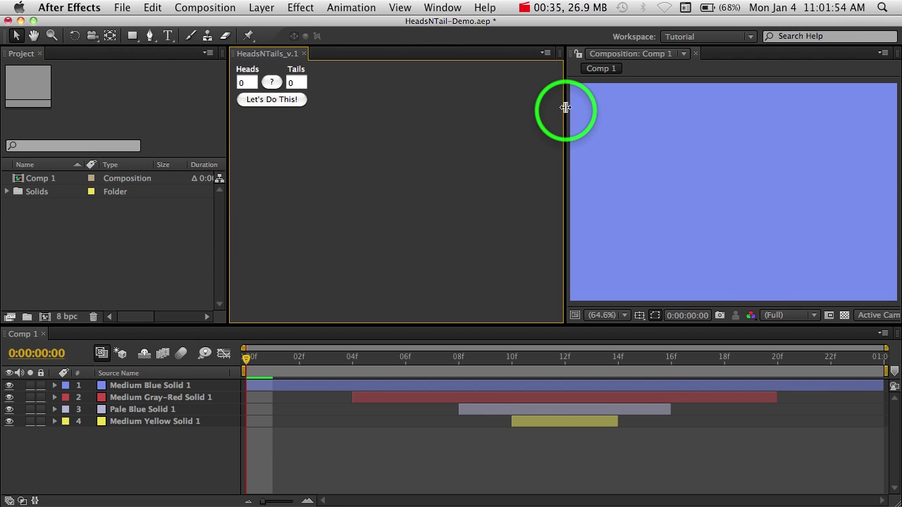
drag(565, 107, 352, 99)
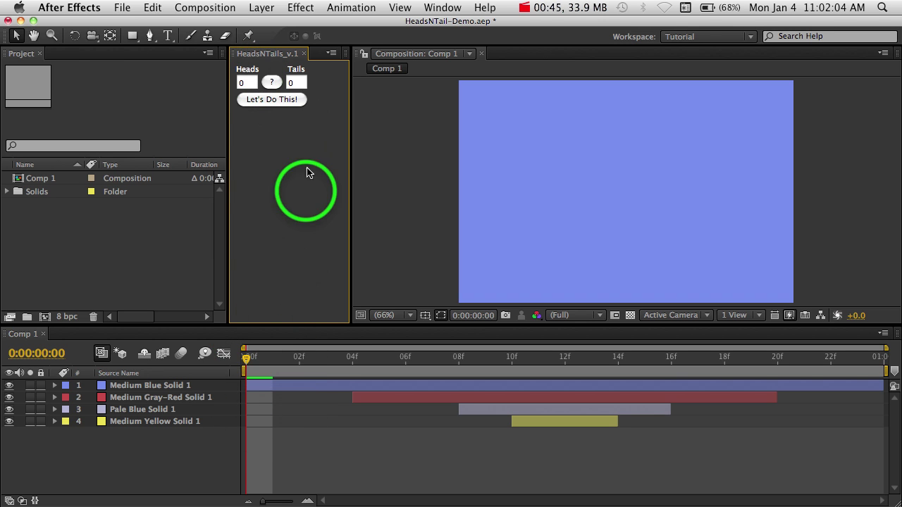
Step: Open the script's ? About info and switch the entry format from Seconds to Frames
click(271, 83)
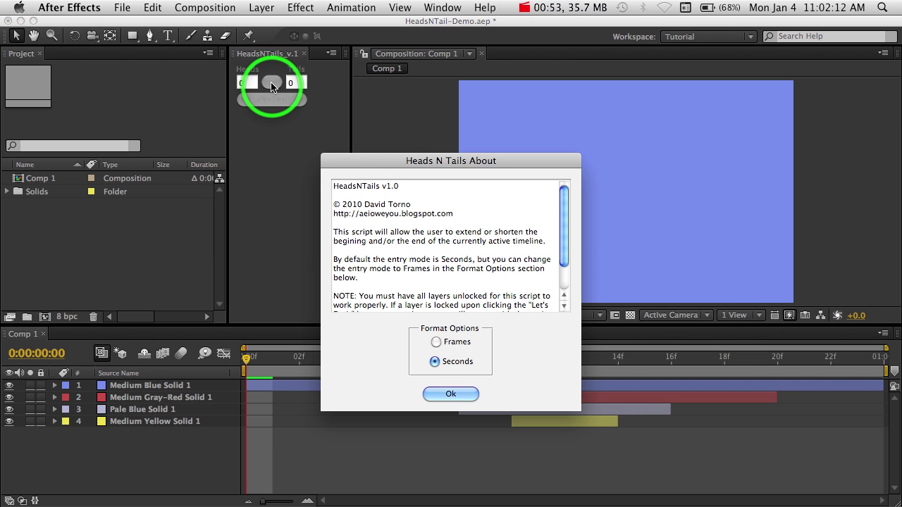
scroll(481, 268, down, 3)
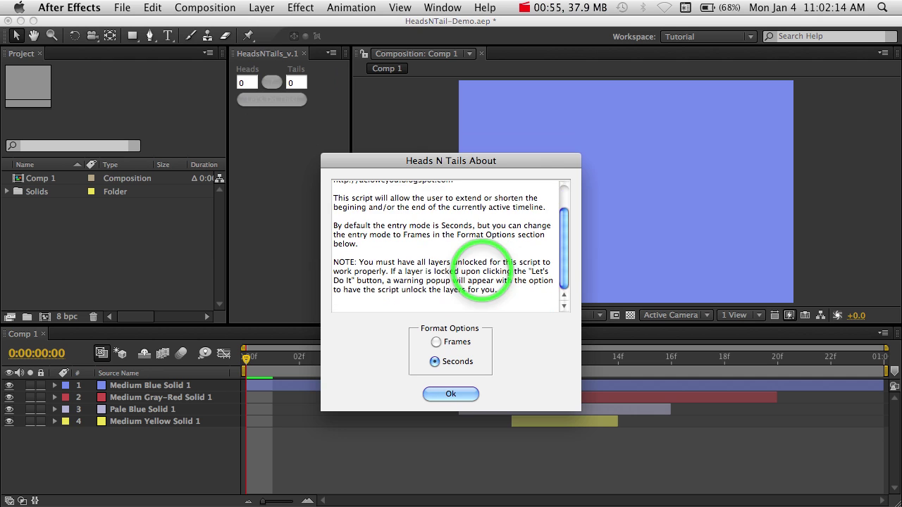
scroll(481, 269, up, 3)
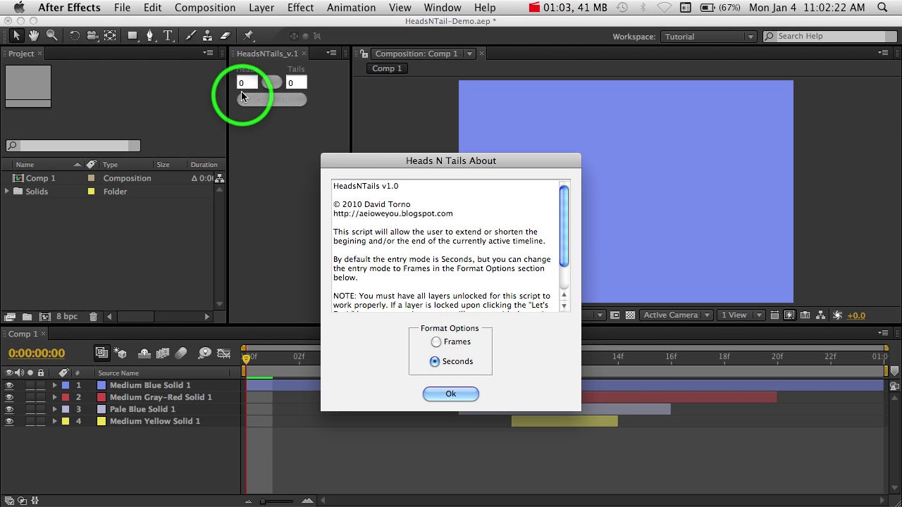
click(436, 343)
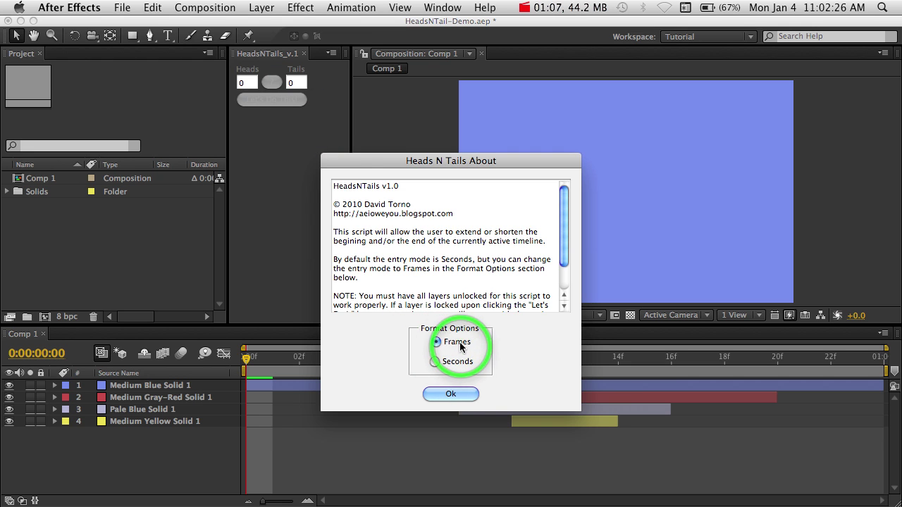
Step: Add 10 head frames to Comp 1 with the script and zoom the timeline out
click(450, 394)
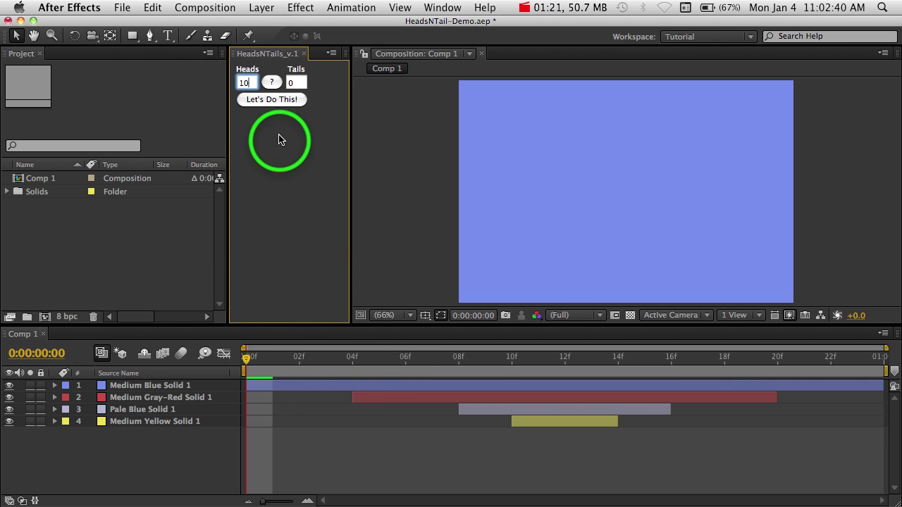
click(268, 102)
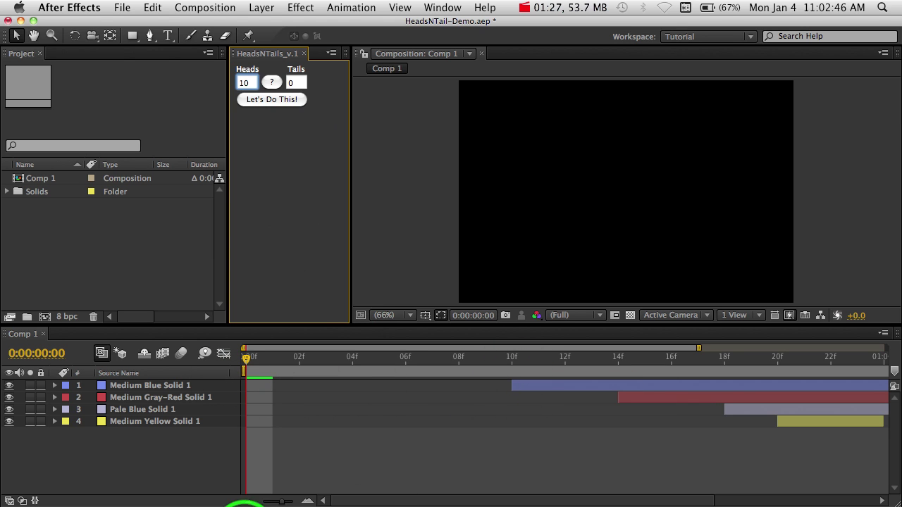
click(247, 501)
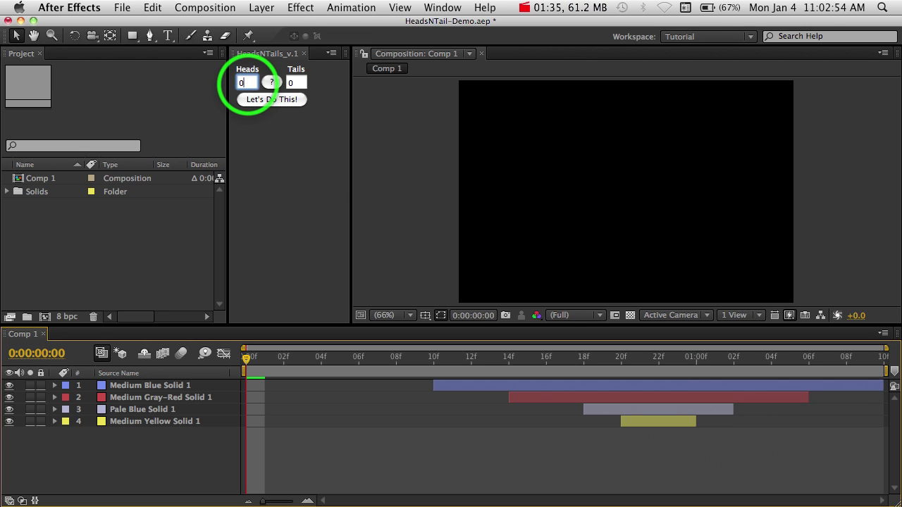
Step: Add 10 tail frames to Comp 1 with Tails at 10, then zoom the timeline out
click(293, 83)
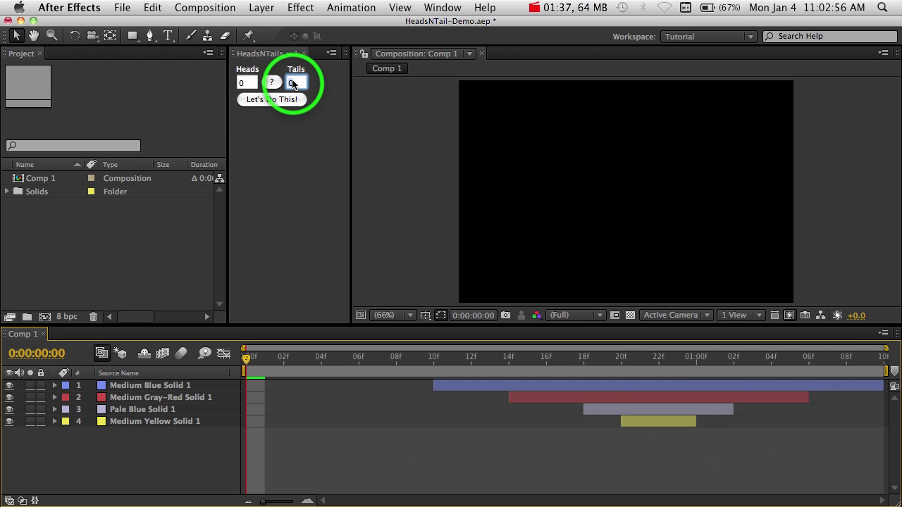
text(10)
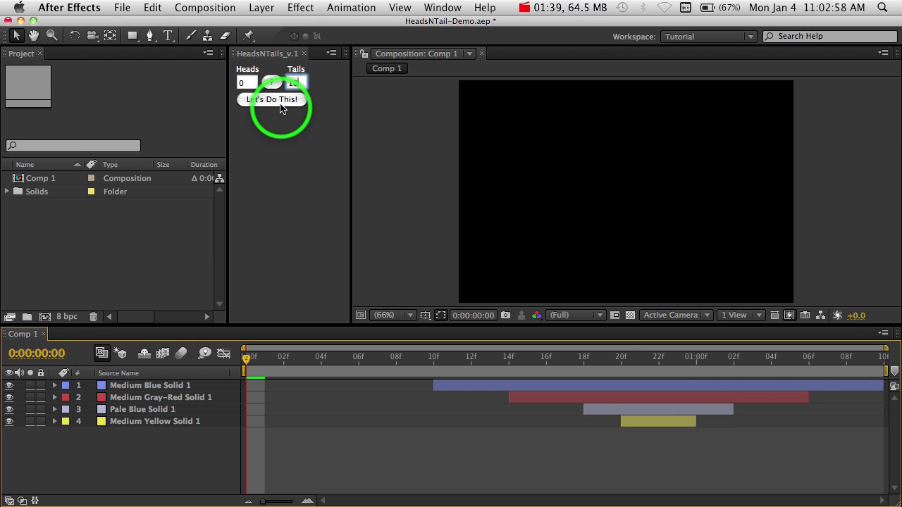
click(279, 99)
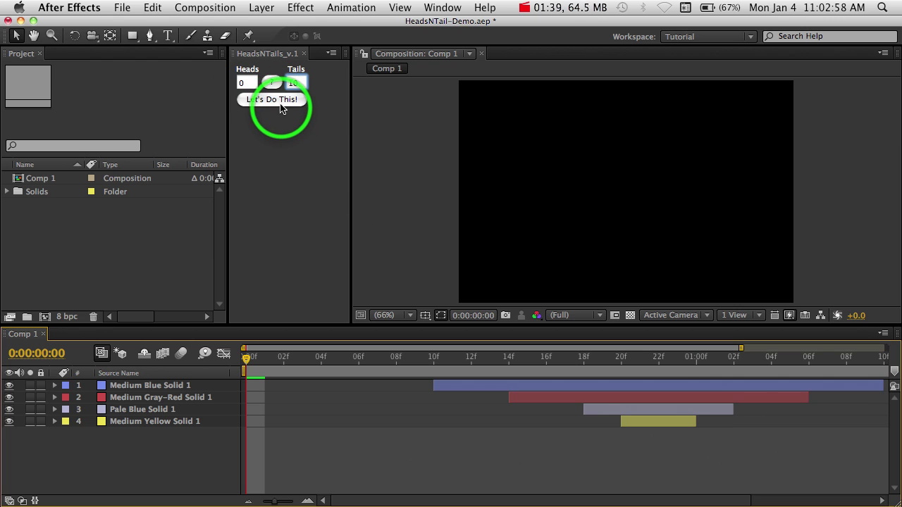
click(248, 500)
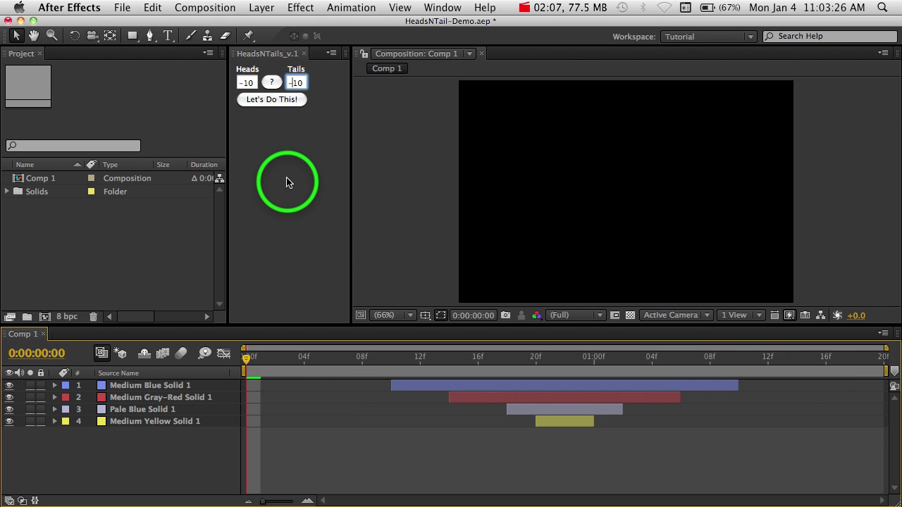
Step: Run the script with Heads and Tails at -10 to trim 10 frames from both ends
click(273, 103)
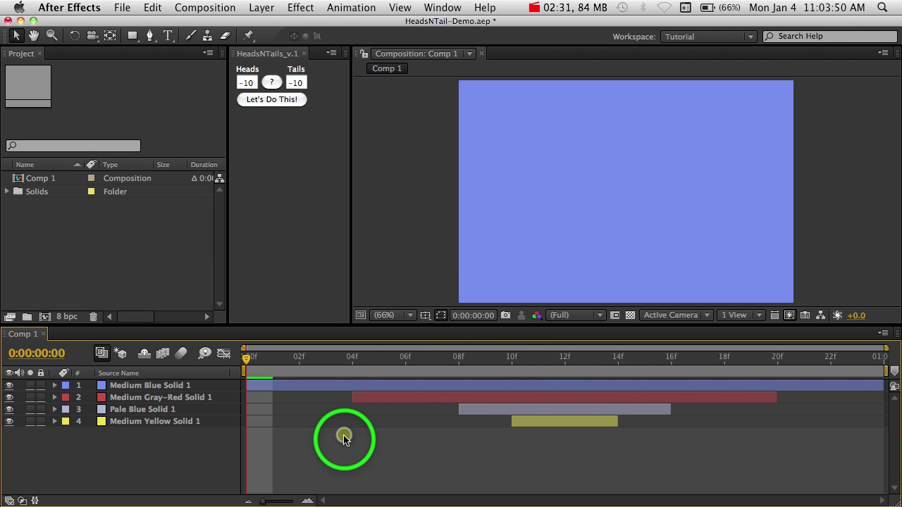
key(super+k)
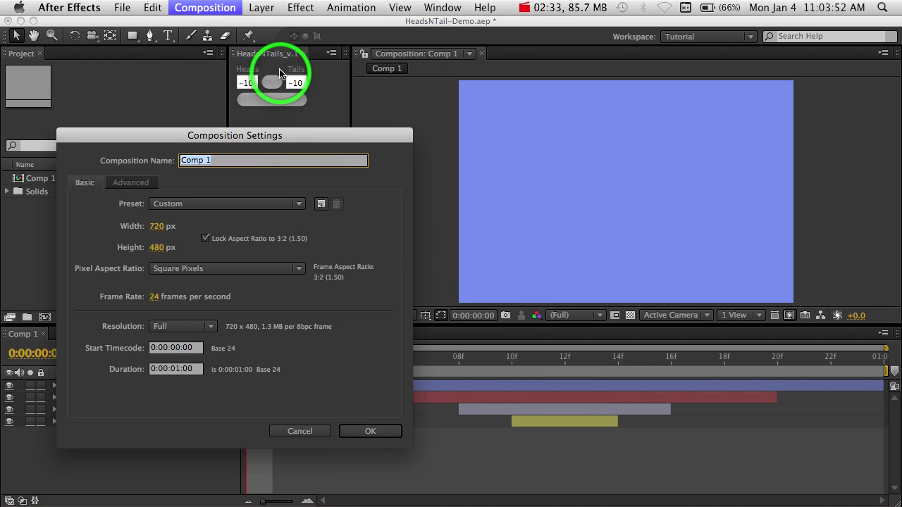
drag(302, 139, 641, 72)
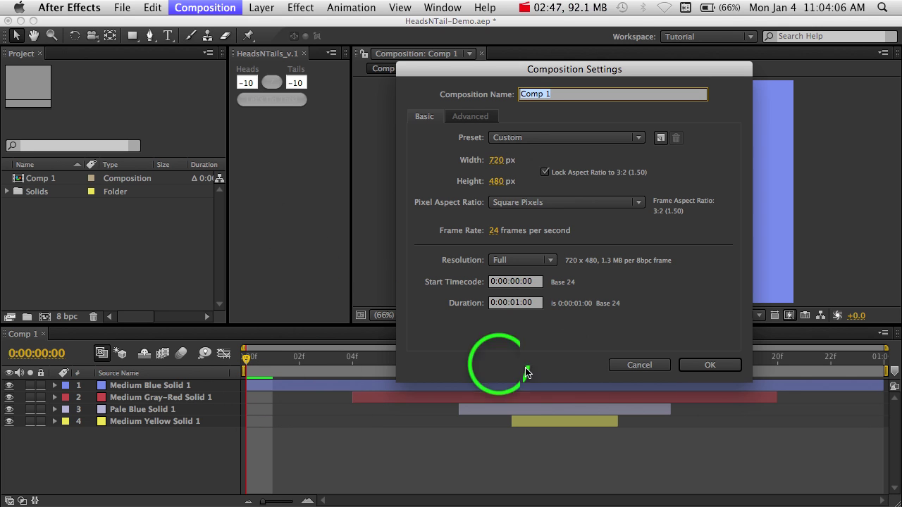
click(639, 365)
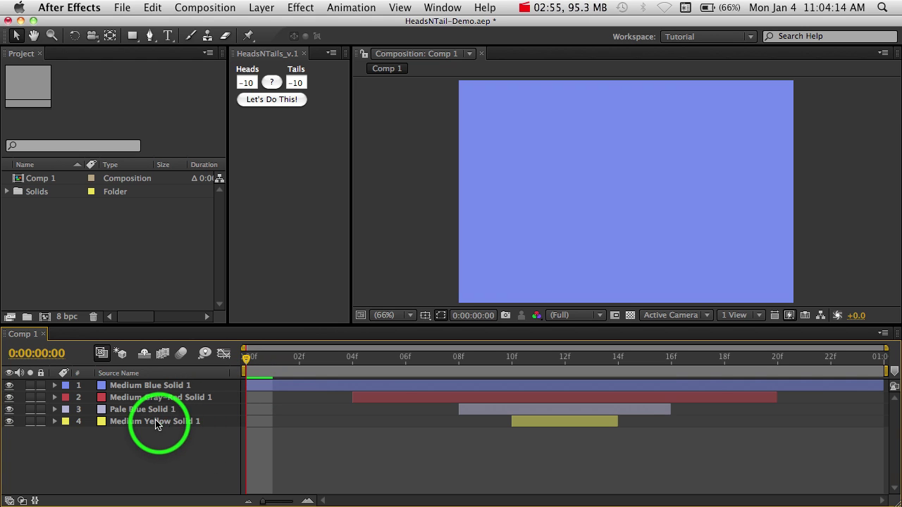
Step: Lock Medium Gray-Red Solid 1 and Pale Blue Solid 1, then run the script with Heads at 10
click(41, 398)
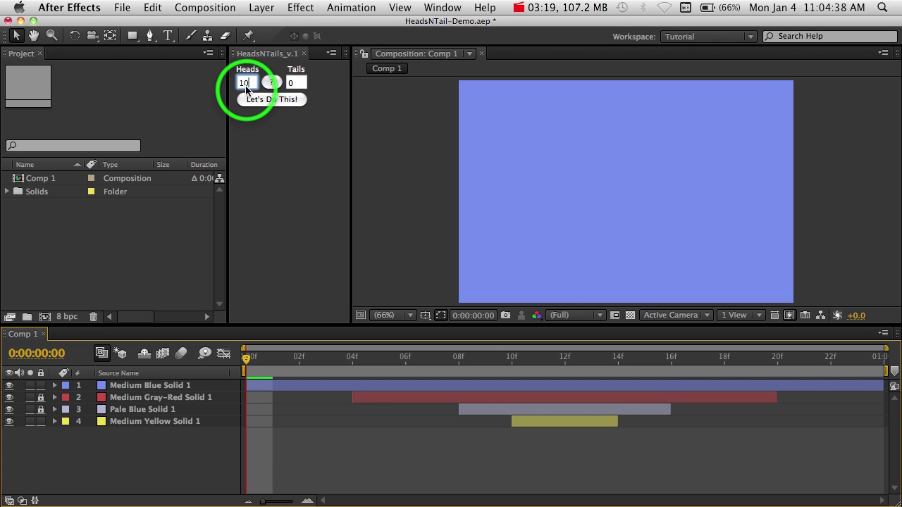
click(42, 410)
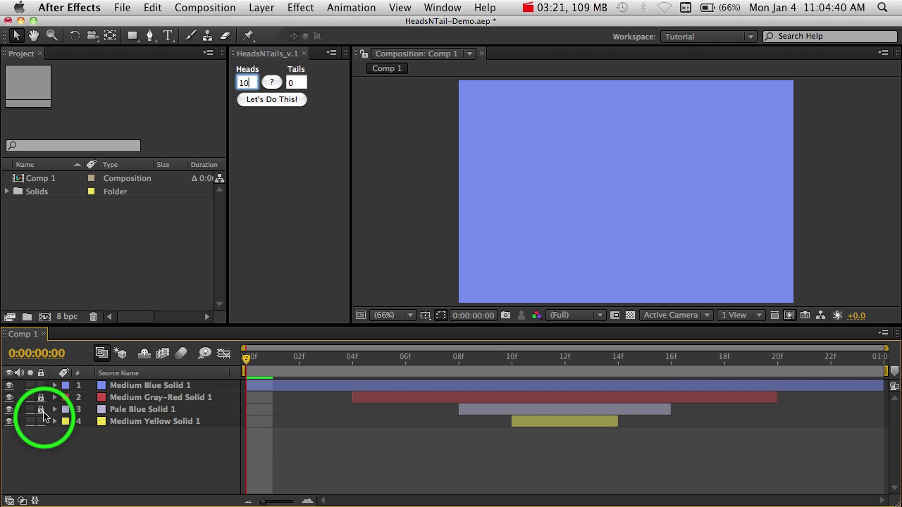
click(279, 101)
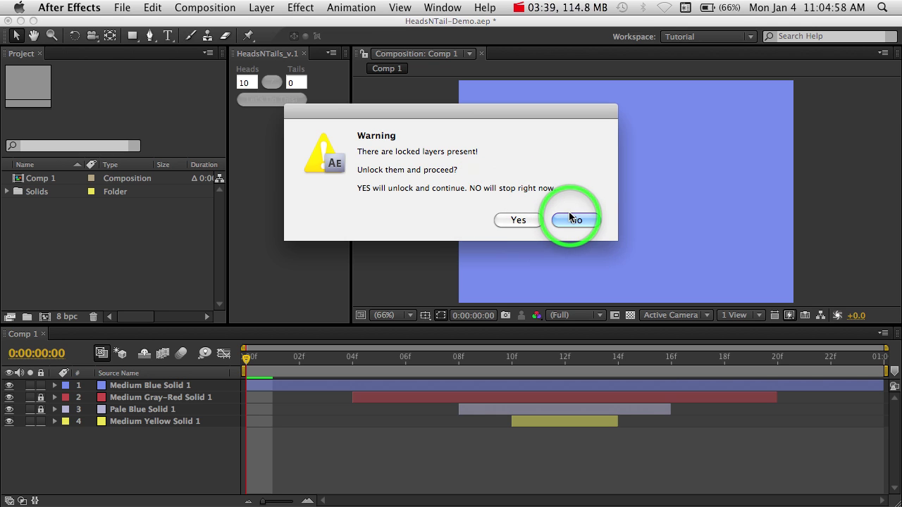
Step: Unlock the layers to finish adding 10 head frames, then zoom the timeline out
click(512, 220)
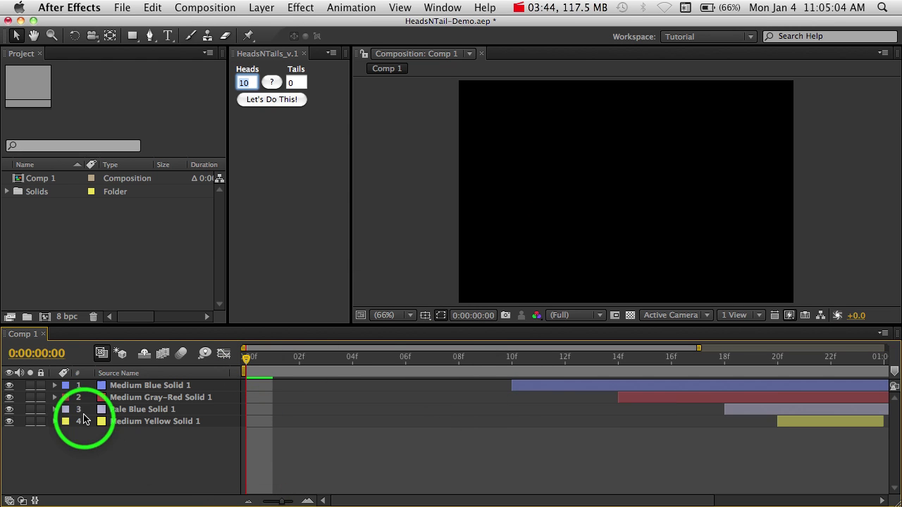
click(248, 500)
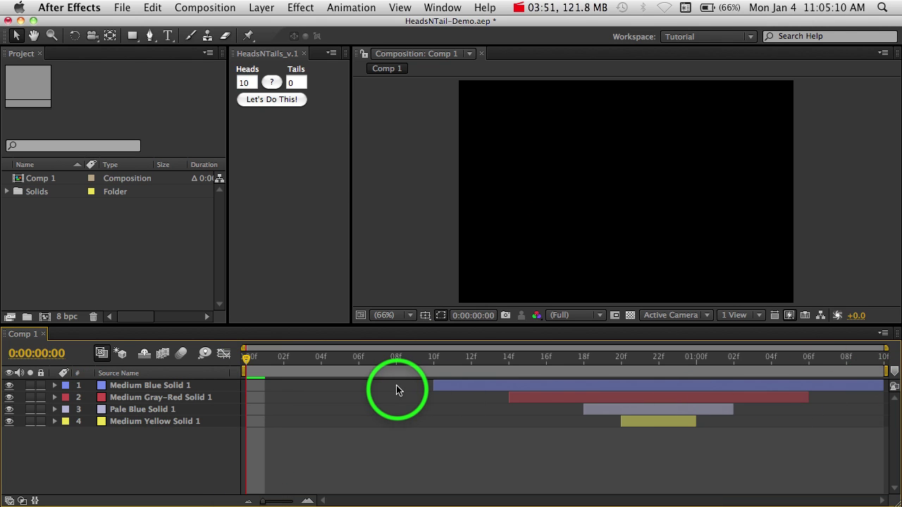
Step: Trim the 10 head frames with Heads at -10, then clear the Heads value
click(245, 83)
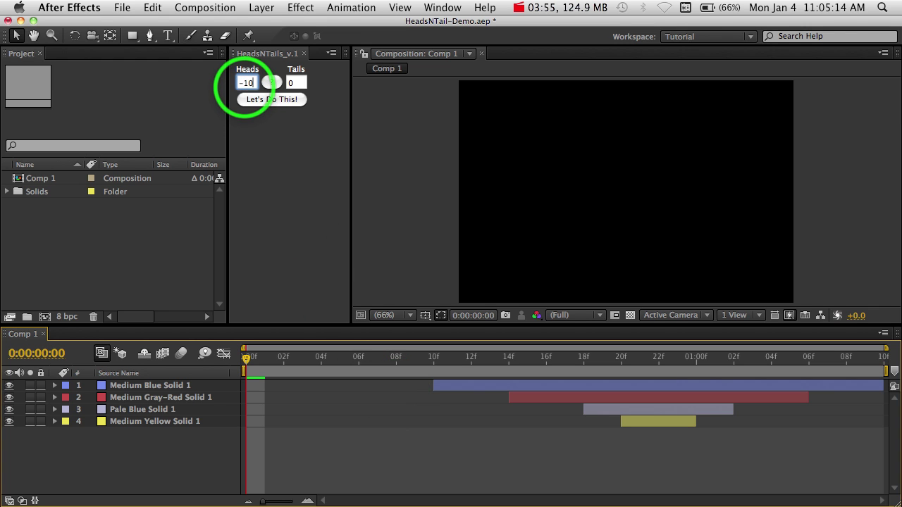
click(264, 99)
click(250, 83)
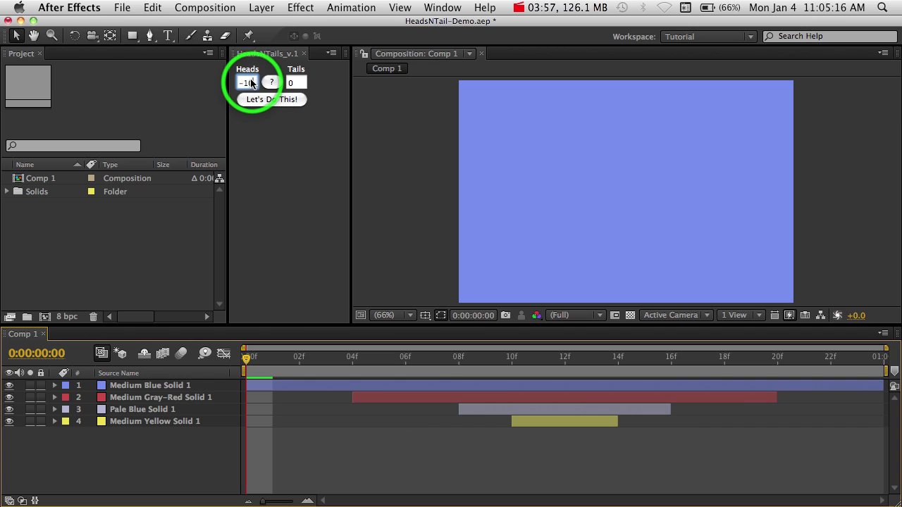
key(BackSpace)
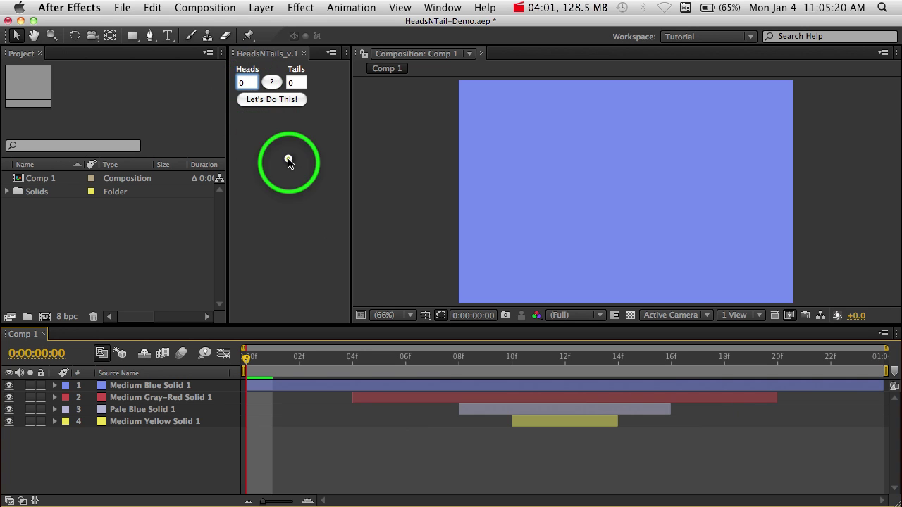
Step: Run HeadsNTails_v.1.jsxbin from File > Scripts as a floating window
click(122, 8)
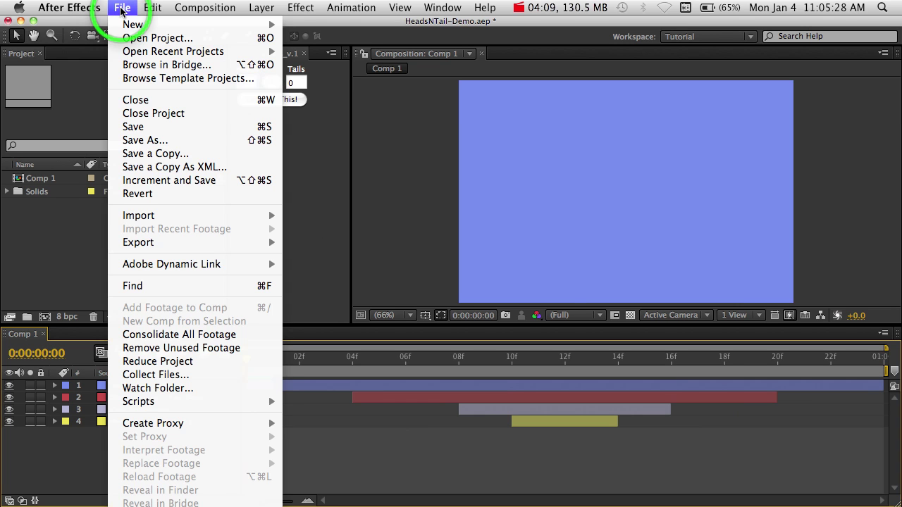
mouse_move(198, 401)
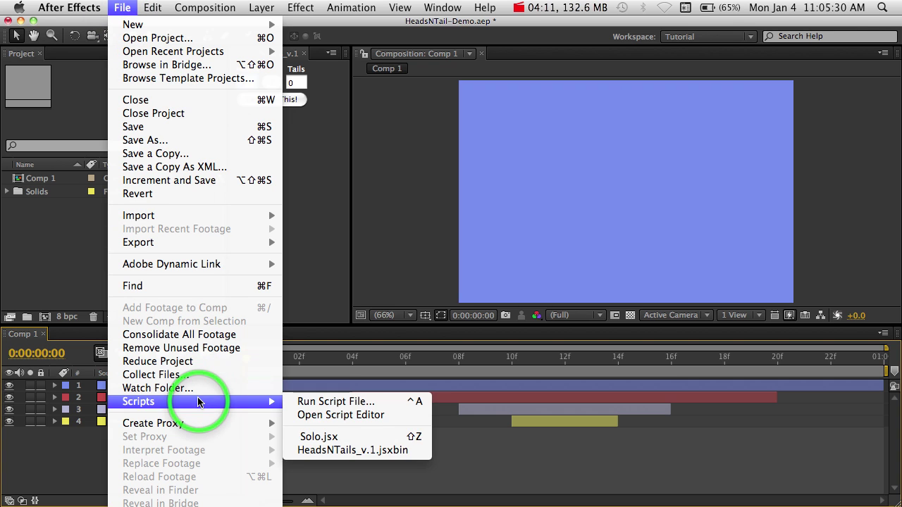
click(349, 450)
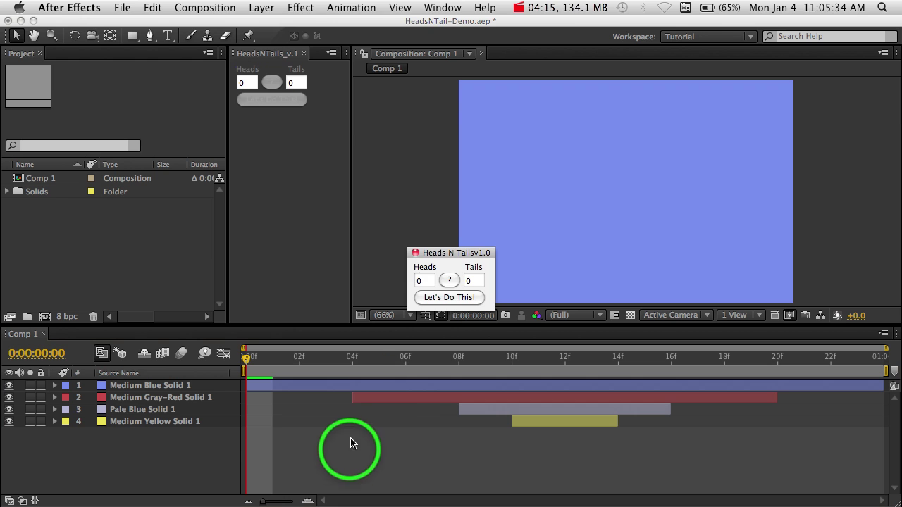
Step: Move the floating Heads N Tails window left beside the docked panel, then view and dismiss its About dialog
drag(441, 259, 282, 162)
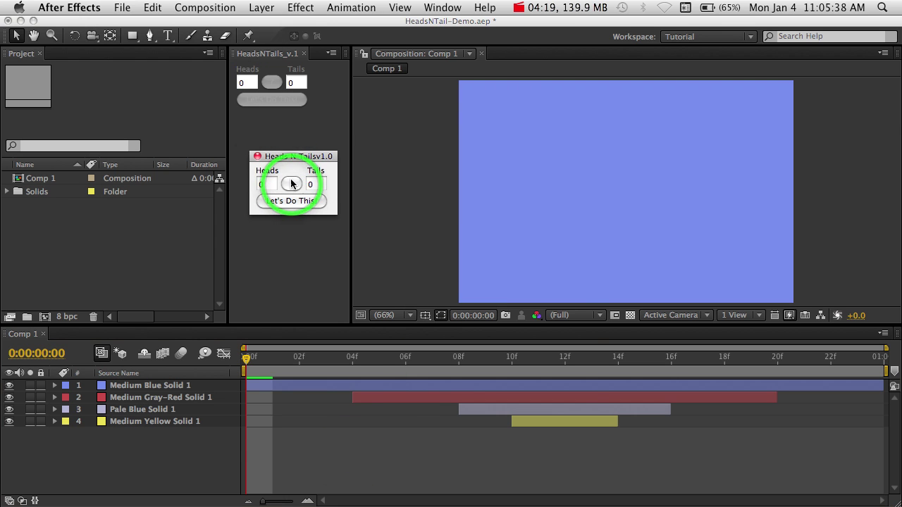
click(291, 184)
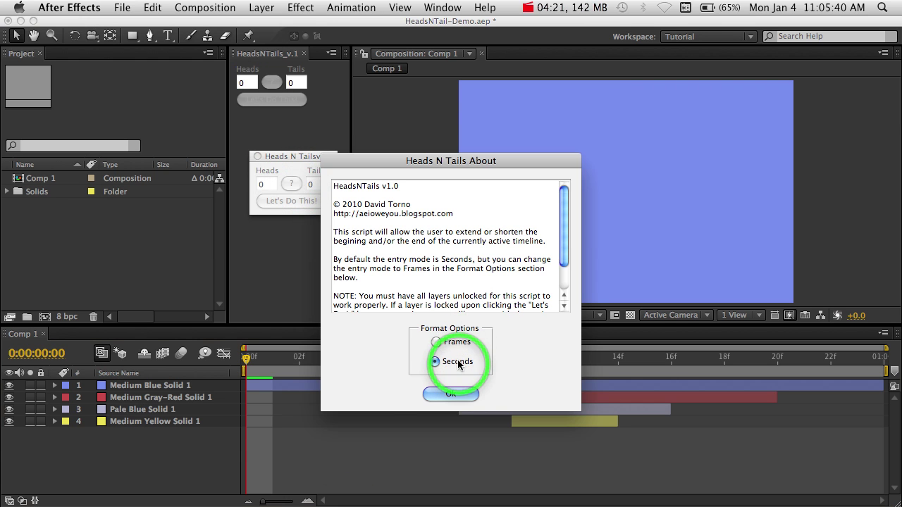
click(446, 391)
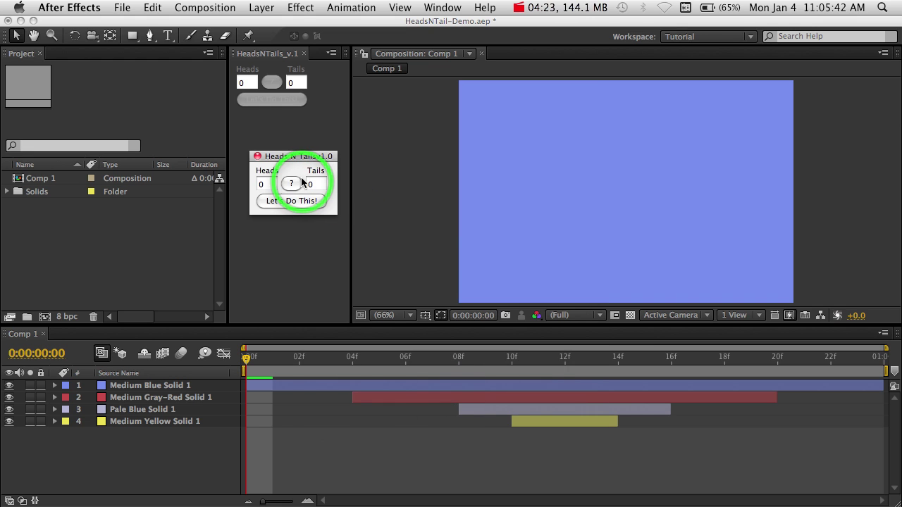